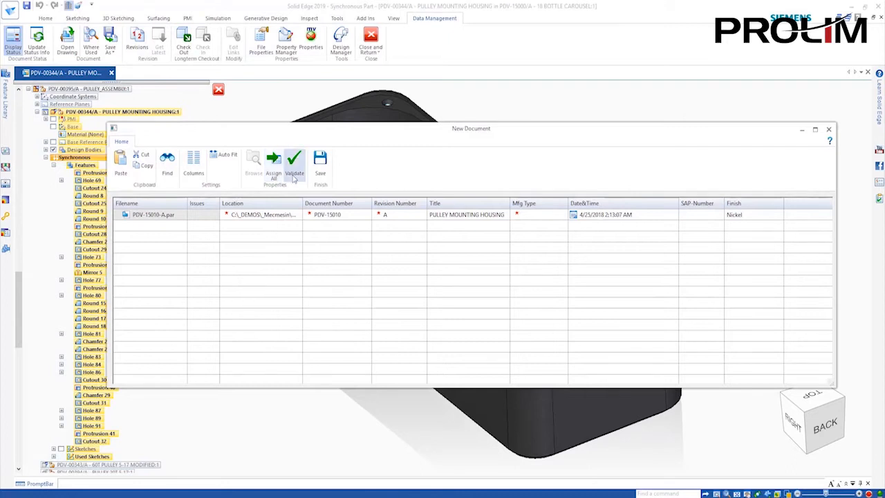
Step: Set the missing required Mfg Type of PDV-15010-A.par to Machined
mouse_move(205, 216)
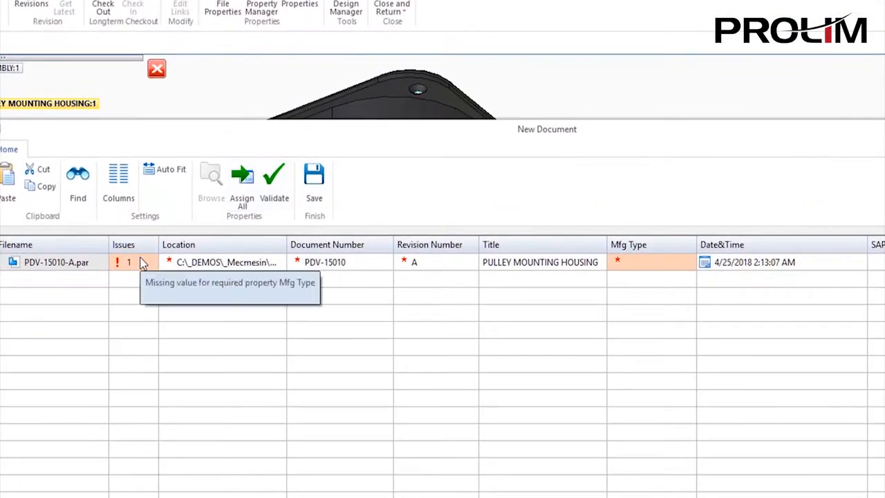
left_click(677, 266)
left_click(690, 264)
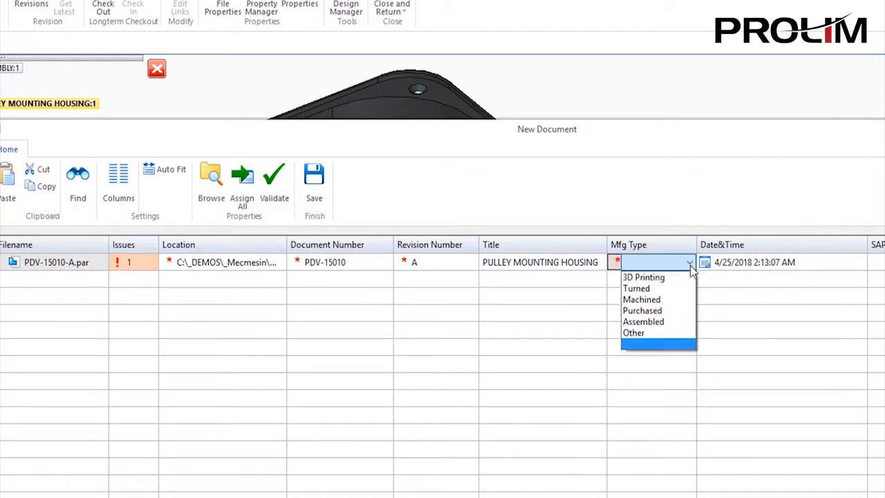
left_click(673, 303)
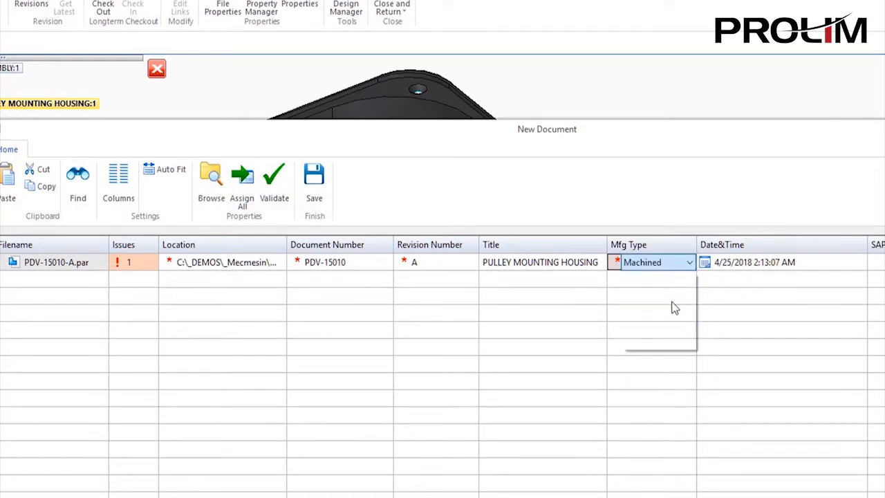
Step: Set the Date&Time property of PDV-15010-A.par to 4/26/2018 3:13:07 PM and validate the document's properties
left_click(777, 266)
left_click(861, 271)
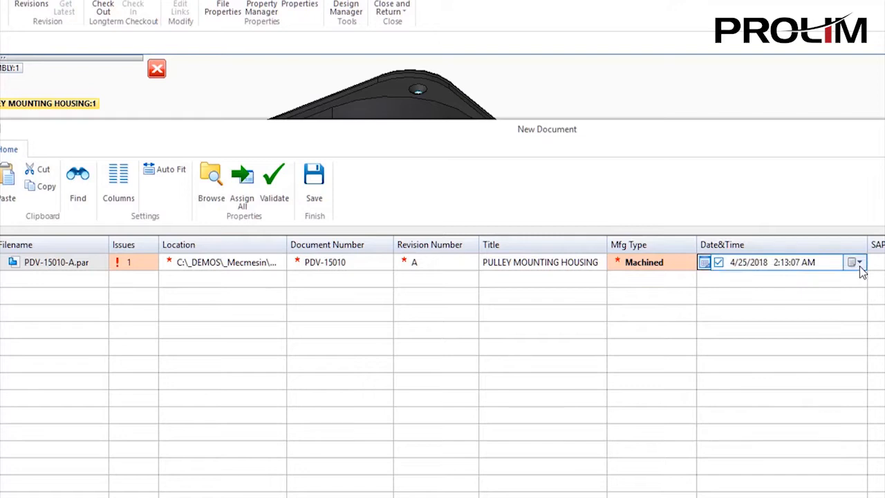
left_click(859, 266)
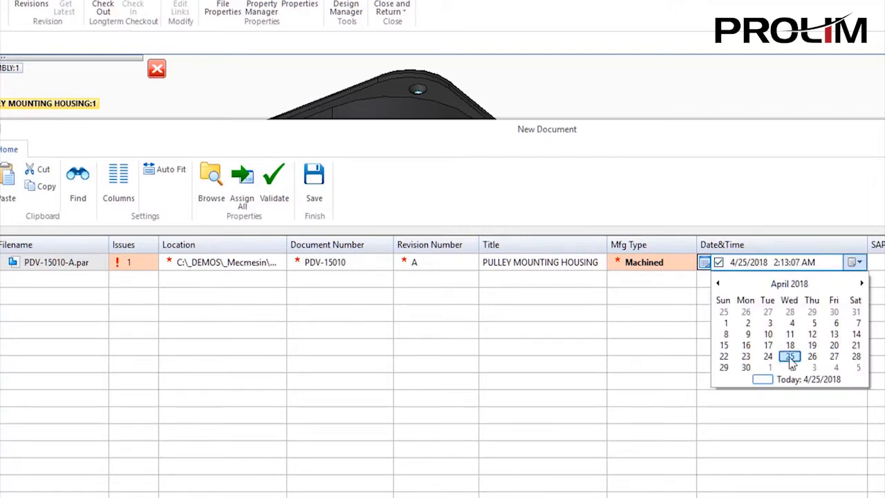
left_click(812, 357)
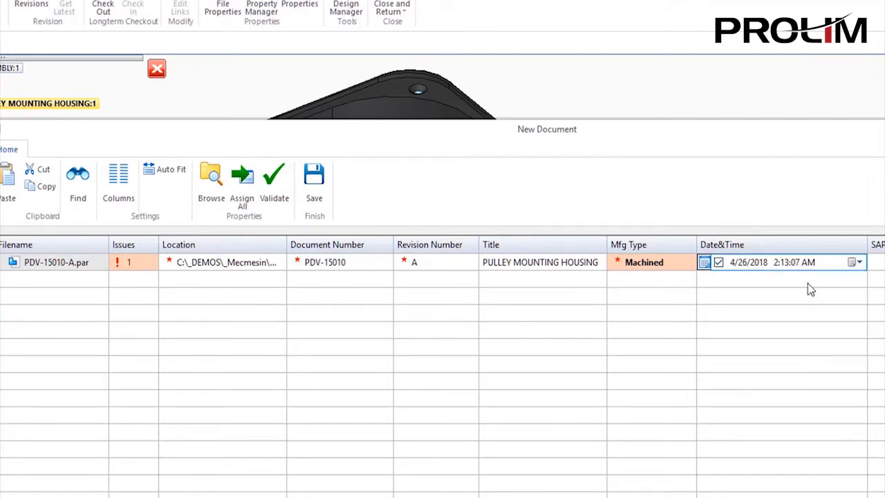
left_click(775, 265)
type("15")
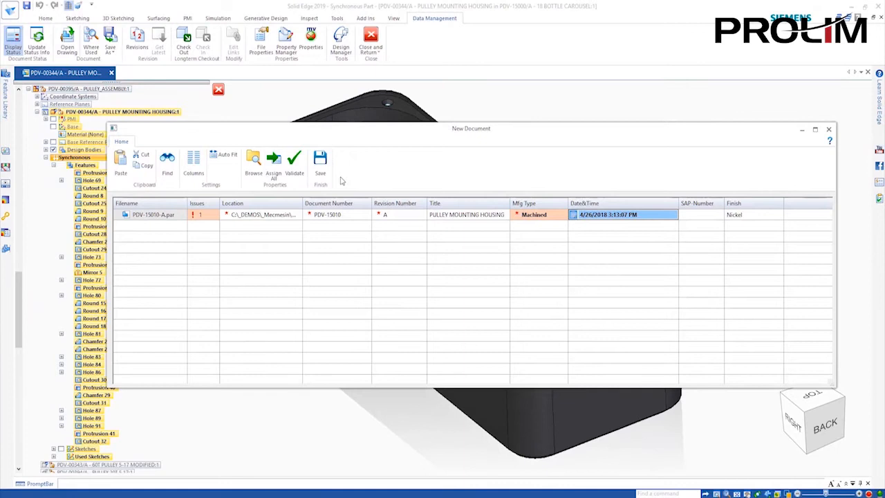
left_click(294, 166)
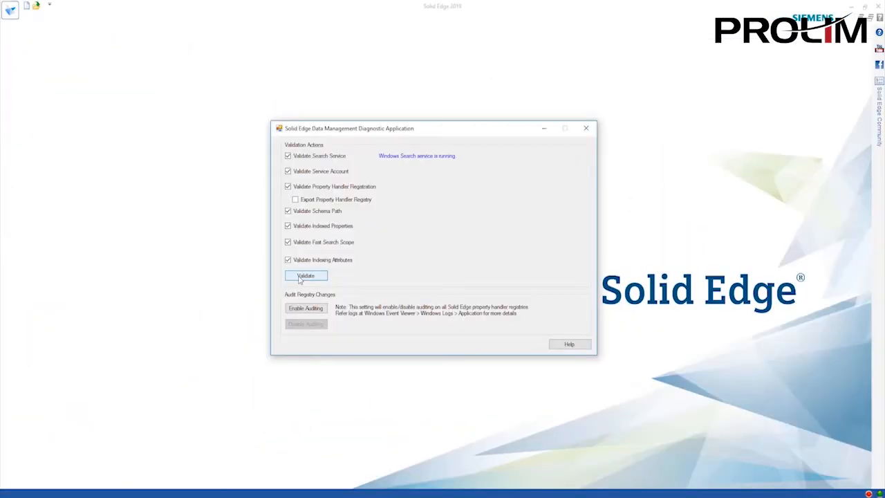
Step: Run the Data Management Diagnostic validation and repair the property handler registration, schema path and indexed properties
left_click(294, 279)
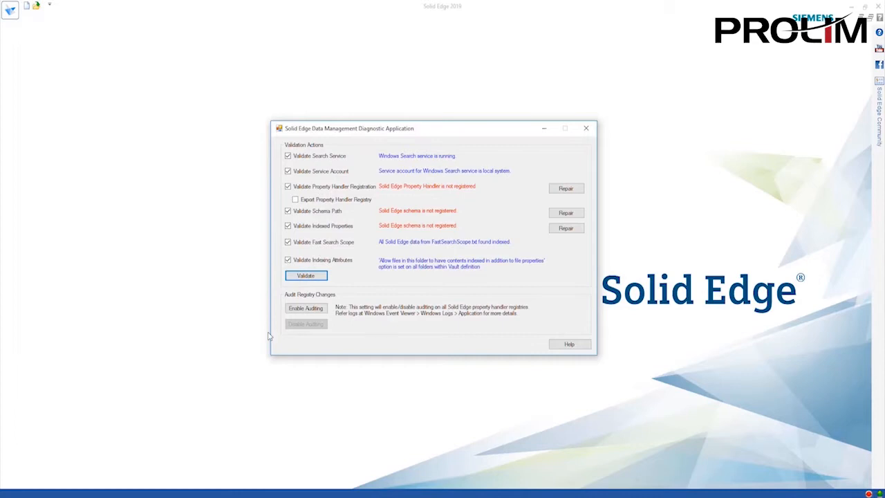
left_click(579, 189)
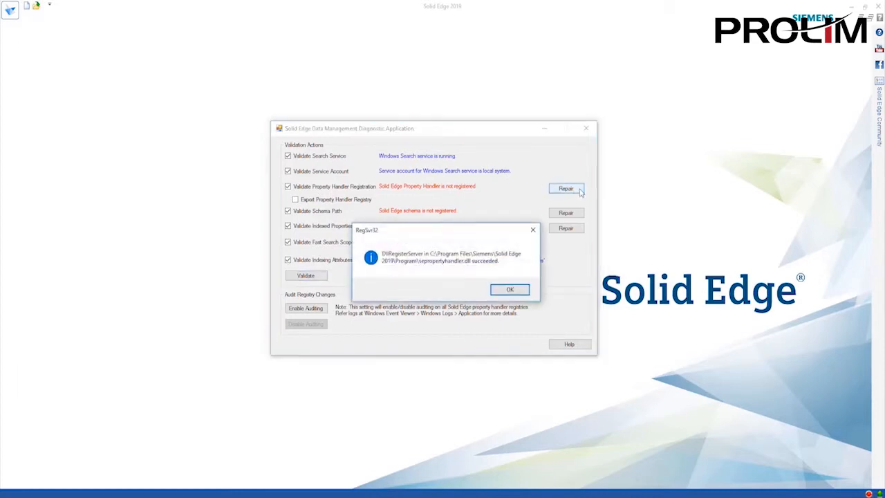
left_click(510, 290)
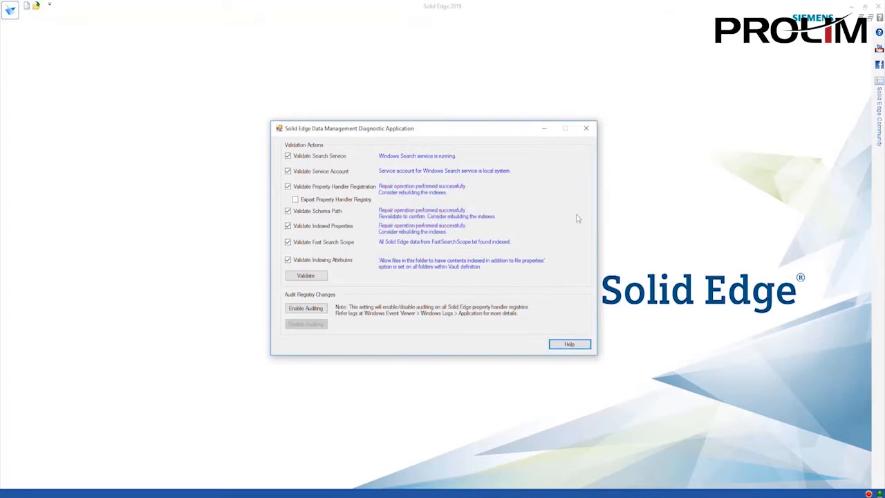
left_click(586, 130)
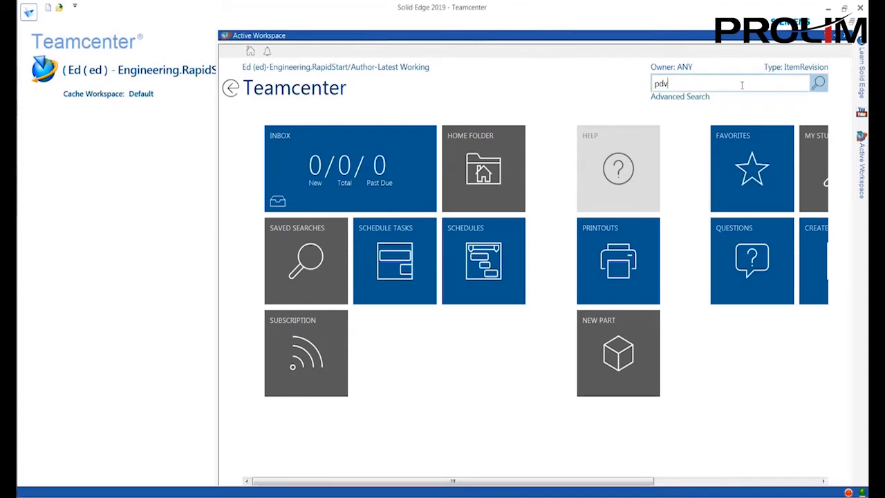
Step: Search Teamcenter for "pdv" and open the CAROUSEL TRAY FOA assembly with its 40 mm member
left_click(818, 83)
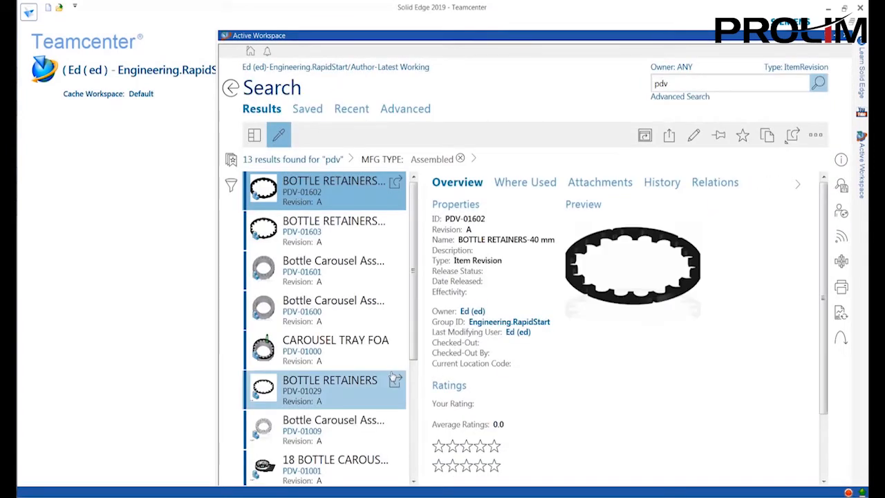
left_click(350, 360)
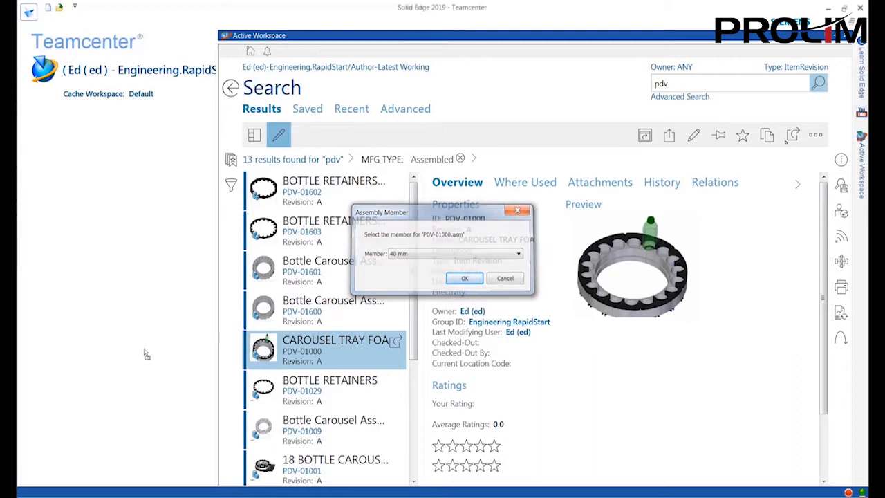
key("Return")
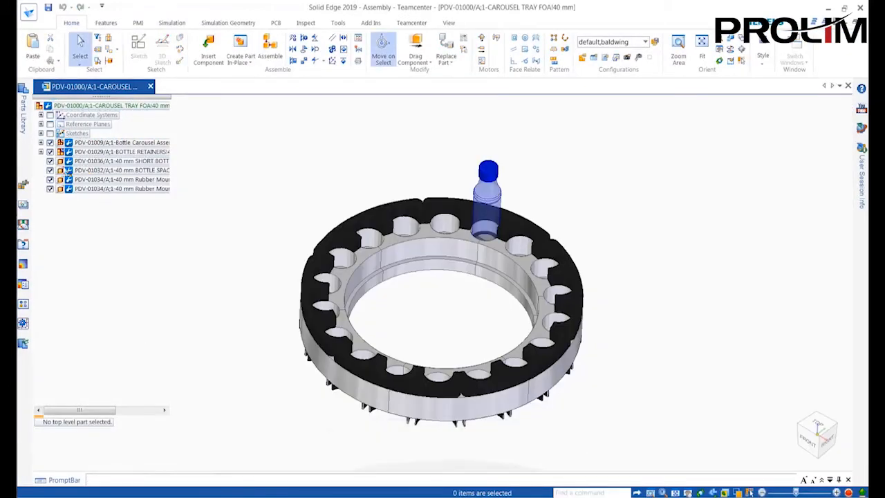
Step: Switch the active alternate assembly member of the carousel tray to 50 mm
left_click(23, 185)
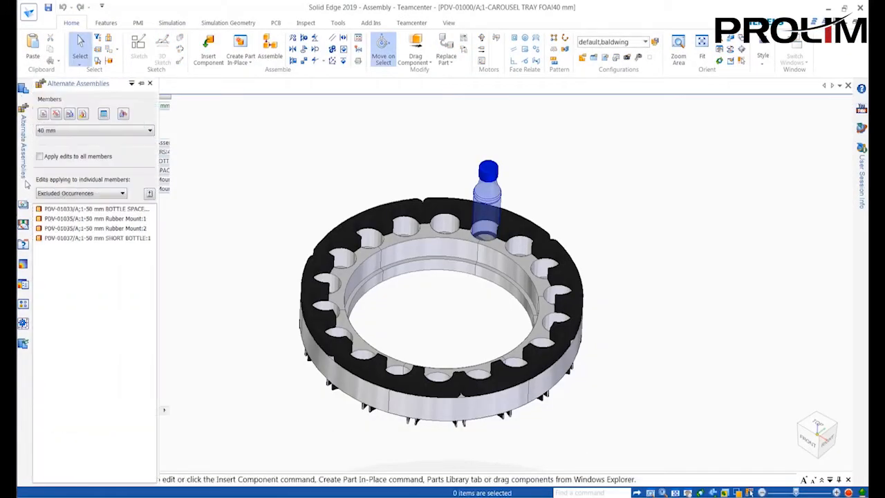
left_click(74, 131)
left_click(76, 143)
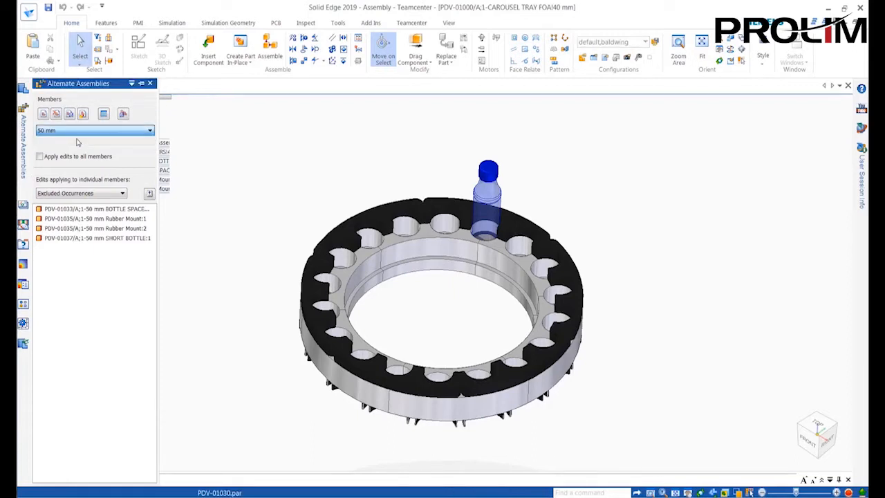
Step: Start the Teamcenter upload of both the 40 mm and 50 mm members from the Alternate Assemblies Table
left_click(103, 114)
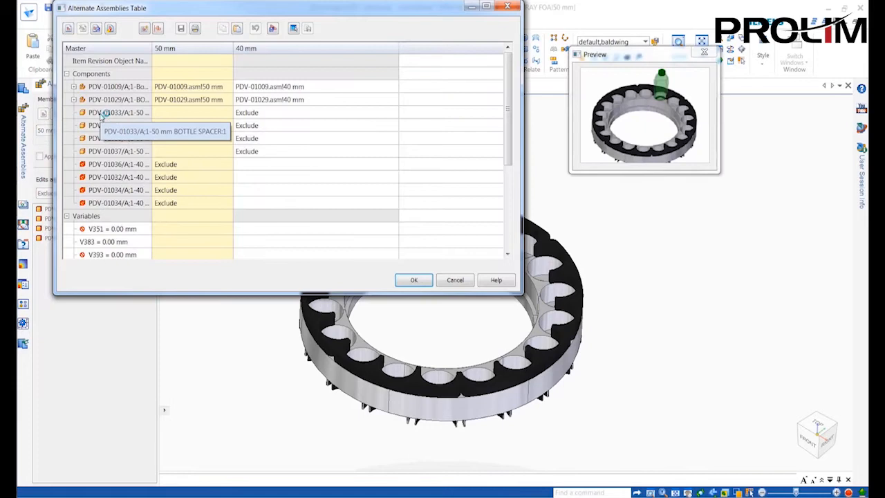
left_click(323, 51)
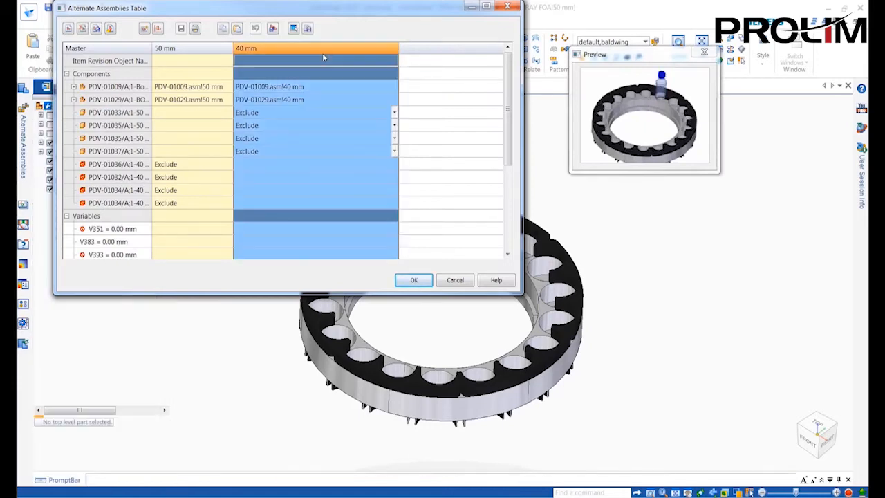
left_click(205, 51, "ctrl")
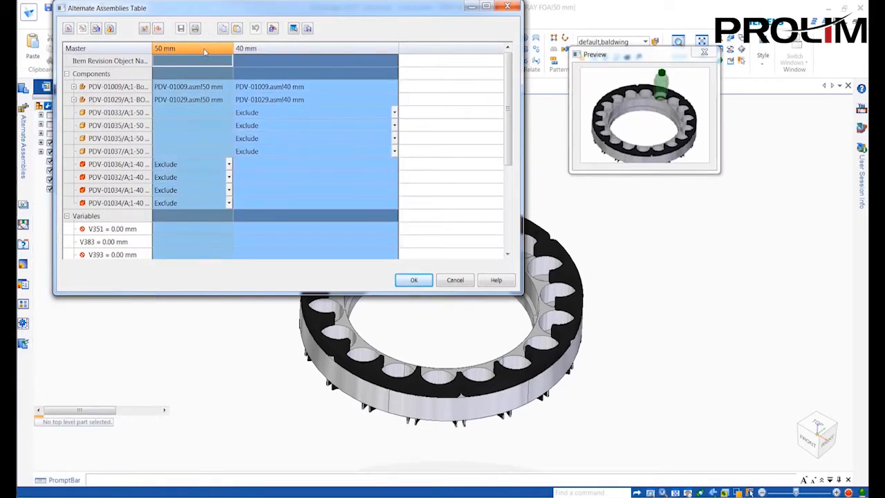
left_click(308, 29)
left_click(313, 178)
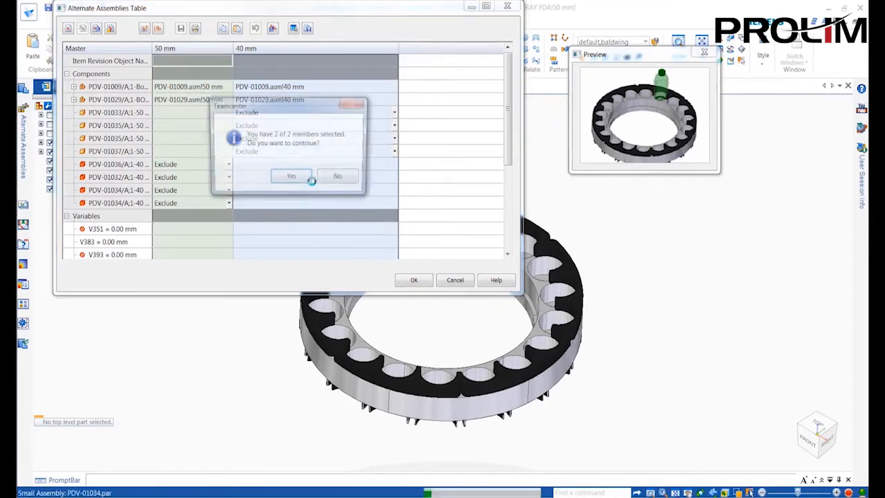
left_click(307, 177)
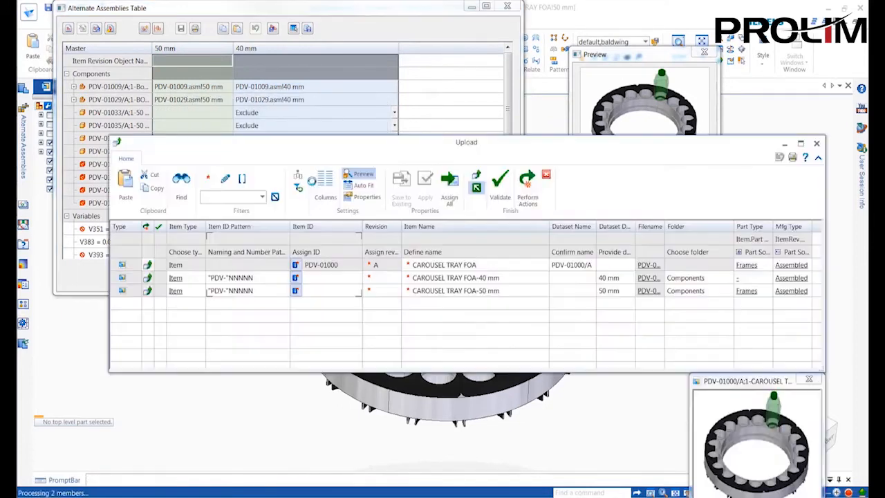
Step: Assign item IDs and revisions to all upload entries and choose a part type for CAROUSEL TRAY FOA-40 mm
left_click(443, 192)
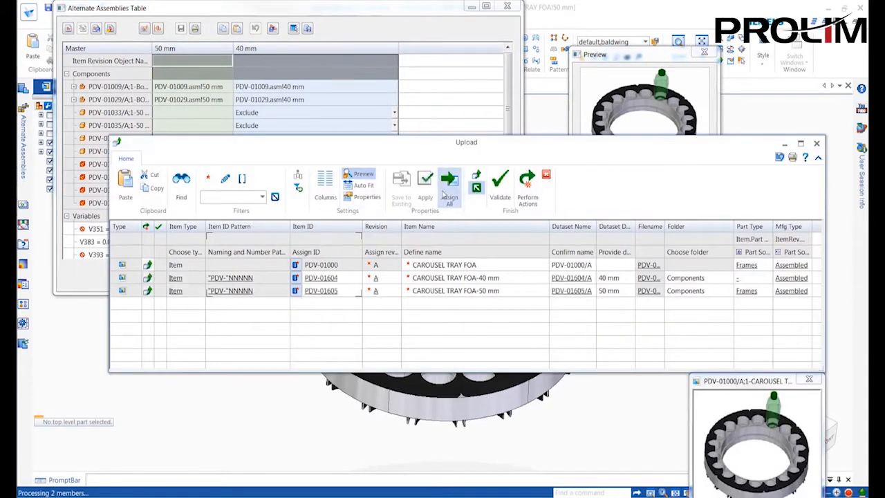
left_click(766, 280)
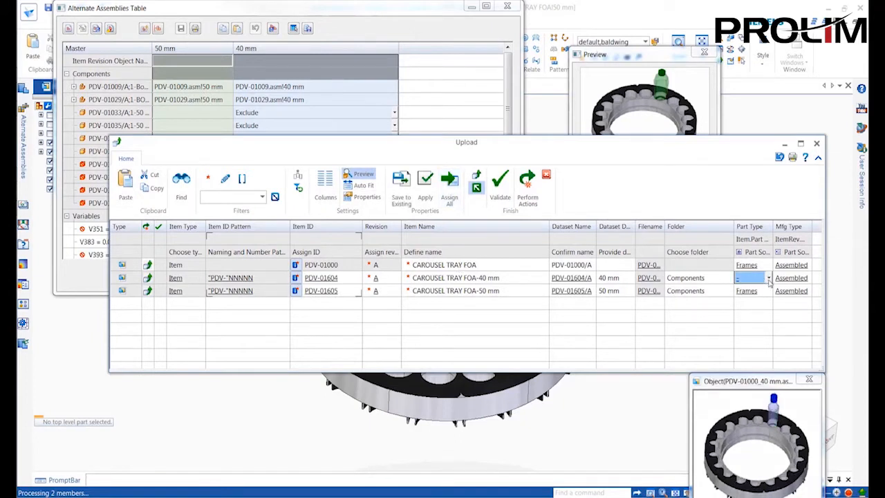
left_click(768, 278)
left_click(755, 346)
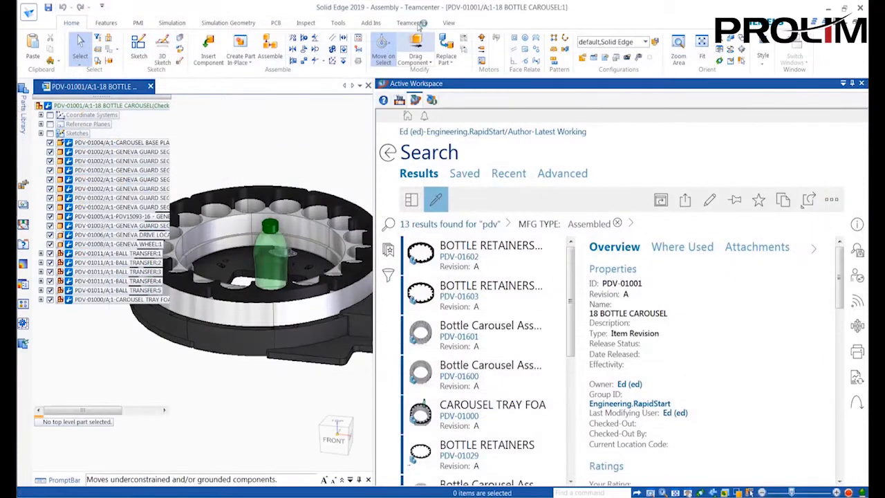
Step: Show the Teamcenter information of the open 18 BOTTLE CAROUSEL assembly in Active Workspace
left_click(418, 25)
left_click(496, 46)
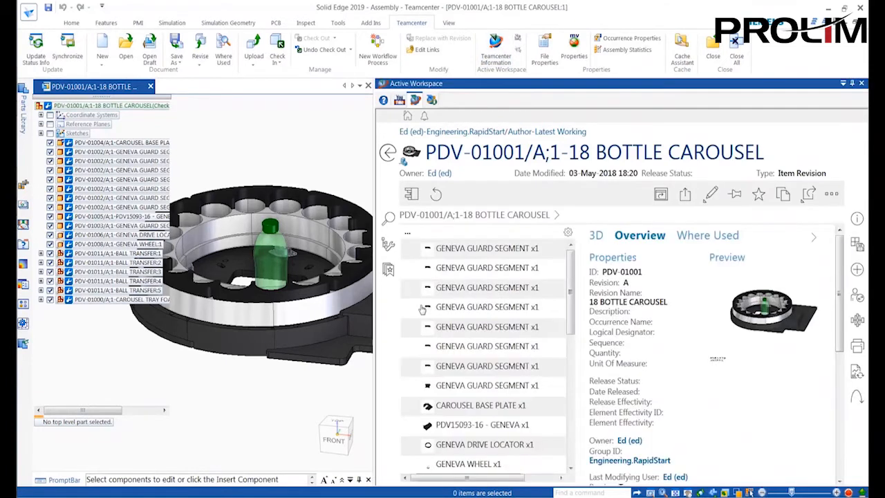
Step: Inspect the Teamcenter properties of the PDV15093-16 - GENEVA part and the GENEVA DRIVE LOCATOR
middle_click_drag(242, 397, 299, 395)
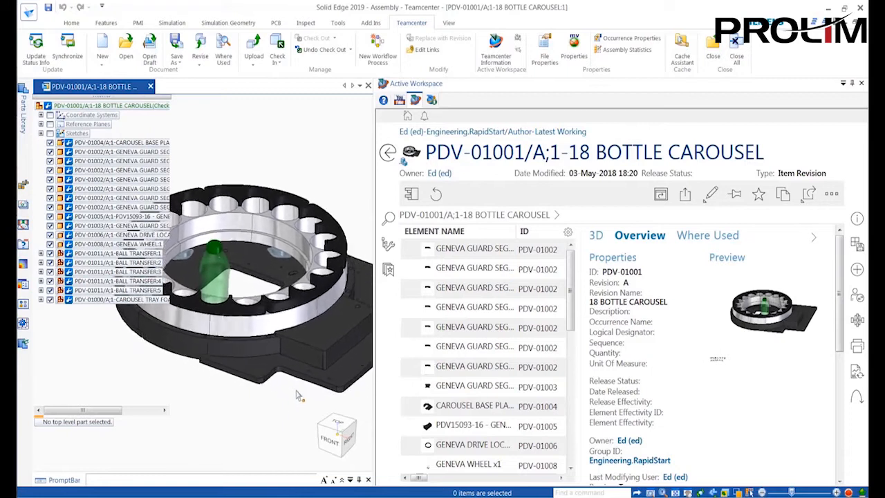
left_click(324, 346)
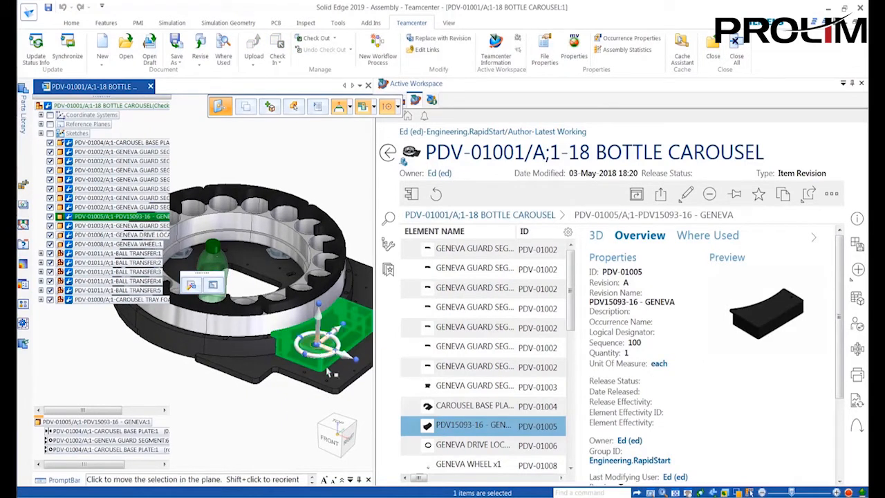
left_click(450, 446)
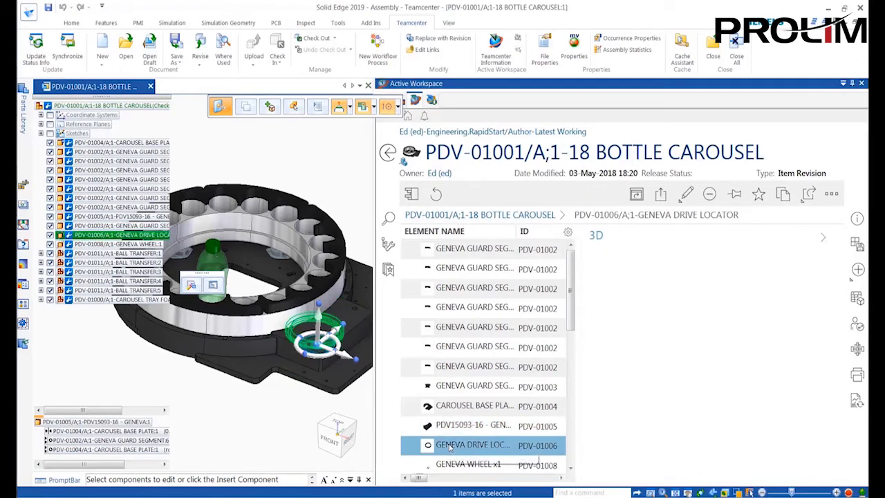
right_click(297, 142)
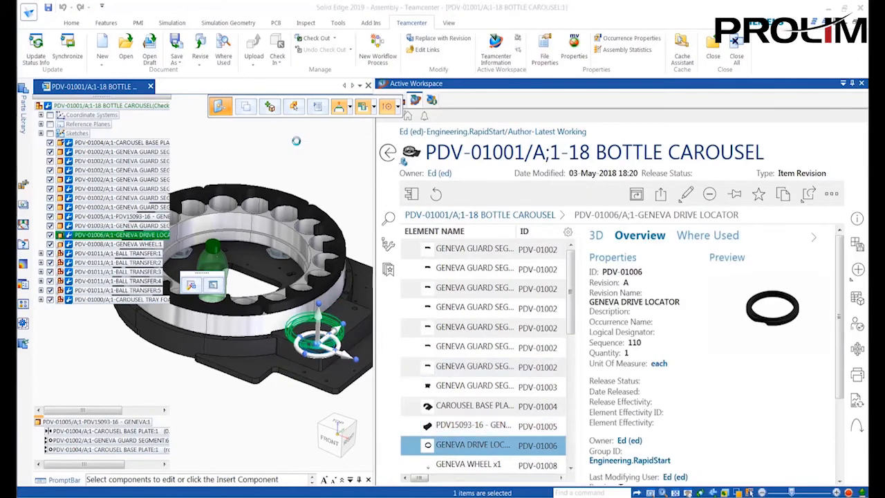
left_click(323, 183)
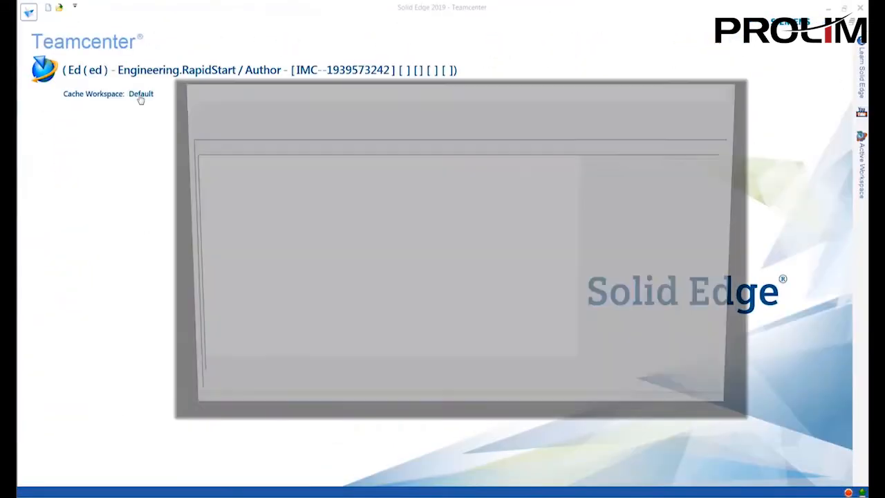
Step: Switch the Cache Assistant to work offline and open the cached 18 BOTTLE CAROUSEL assembly
left_click(139, 93)
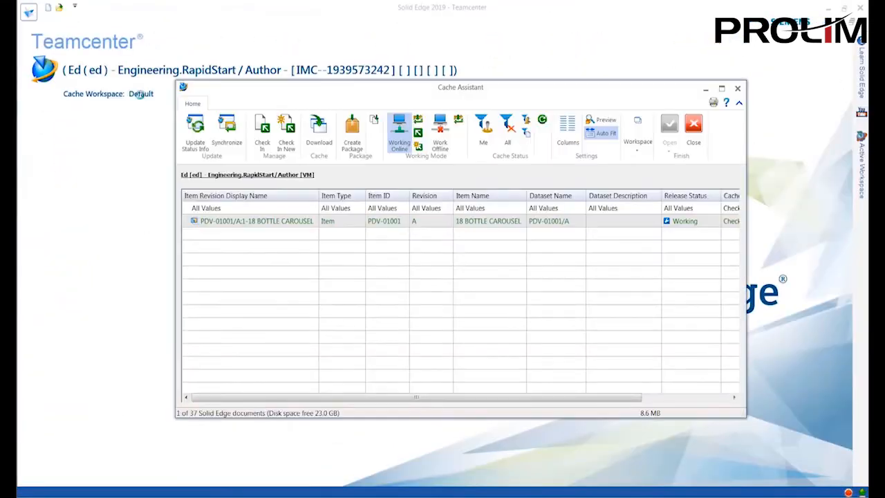
left_click(440, 134)
left_click(302, 222)
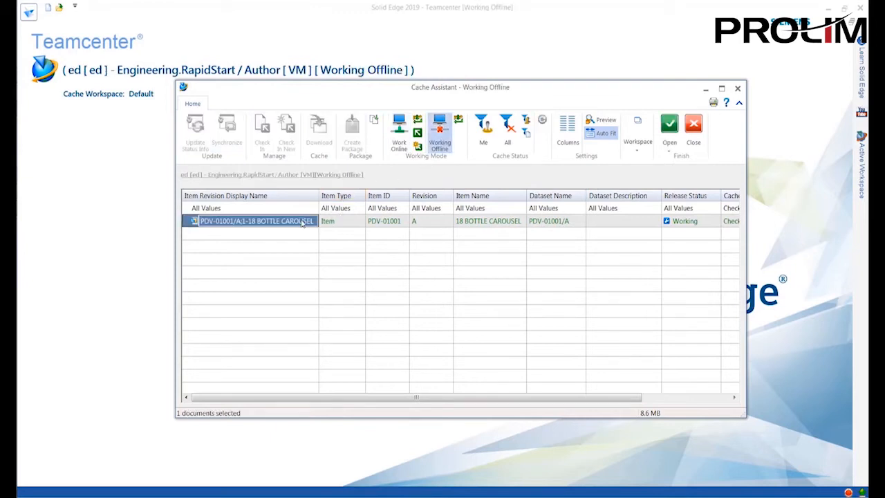
right_click(303, 221)
left_click(321, 425)
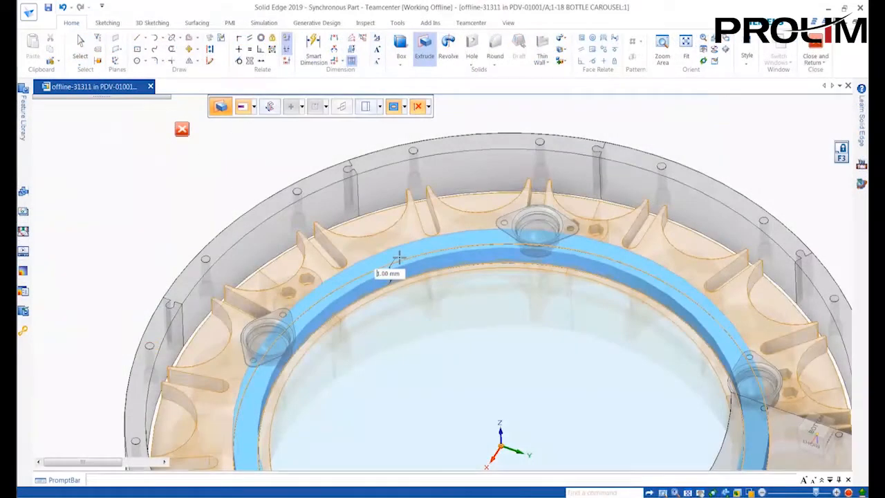
Step: Finish the Extrude command on the ring-shaped region of the new offline part
key("Escape")
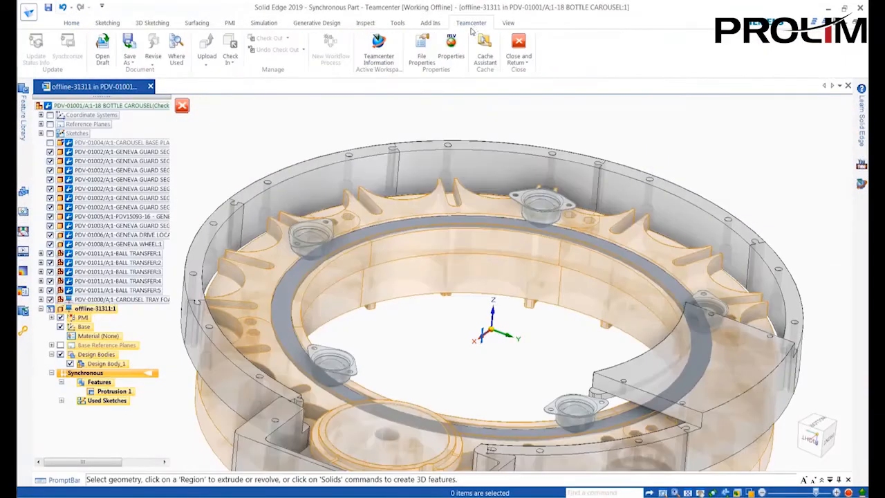
Step: Set the new offline part's file properties to name Steel Ring, part class Frames and MFG type Machined, and apply them
left_click(415, 54)
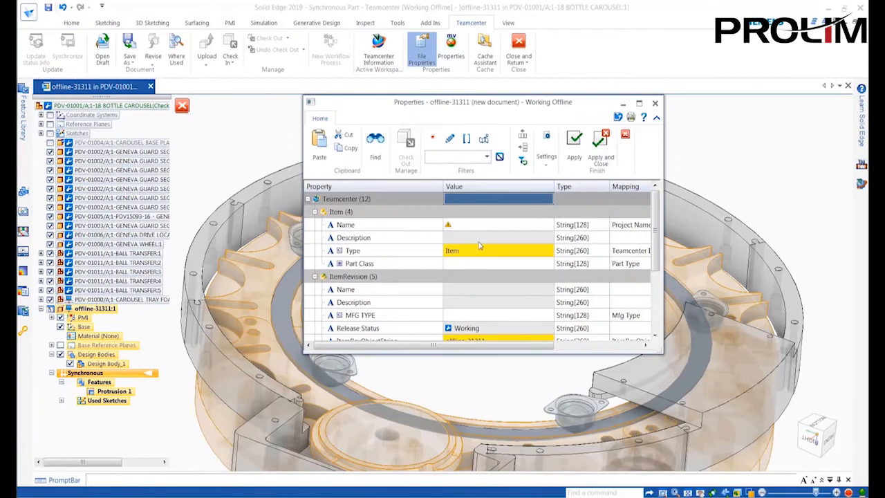
left_click(472, 266)
left_click(549, 265)
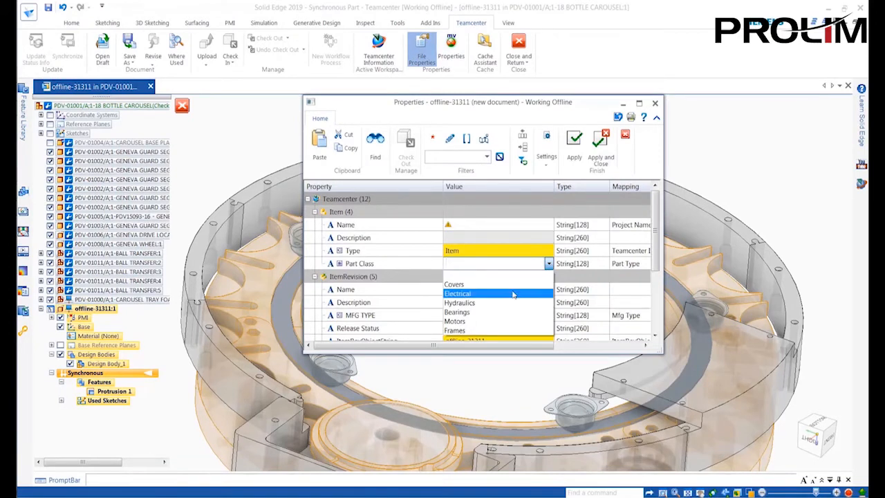
left_click(480, 331)
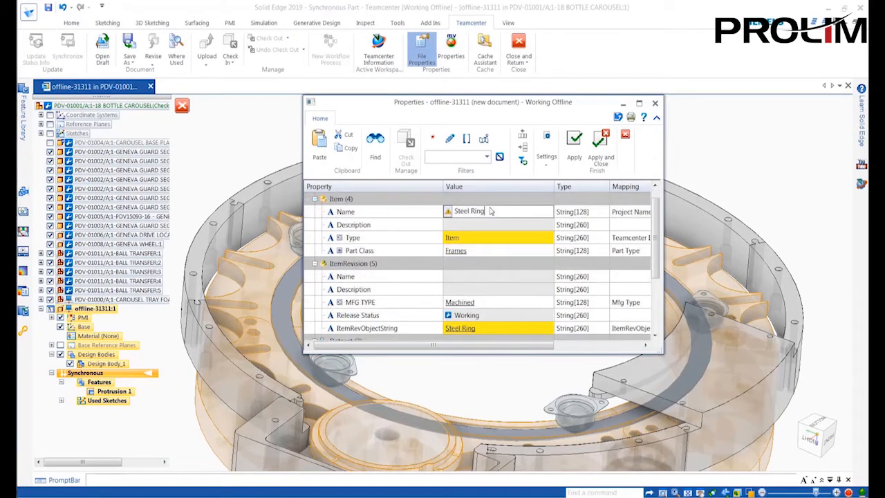
left_click(602, 150)
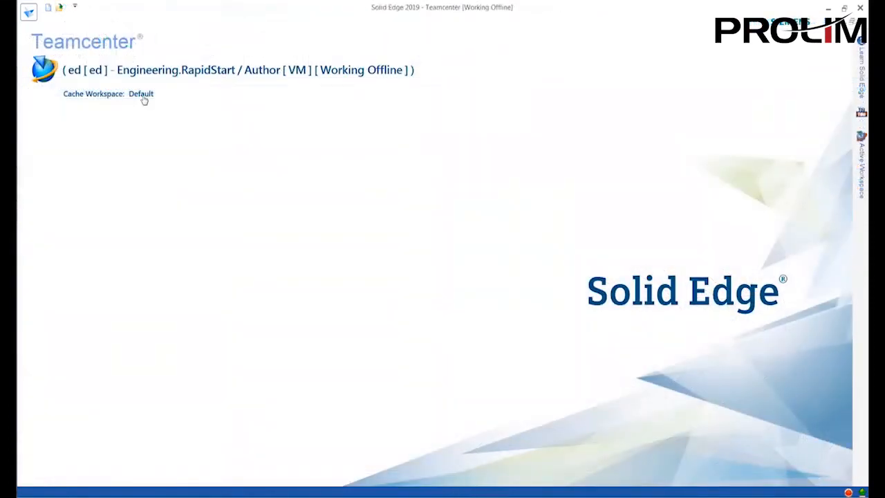
Step: Return the Cache Assistant to working online and start checking in the 18 BOTTLE CAROUSEL assembly
left_click(143, 97)
left_click(398, 132)
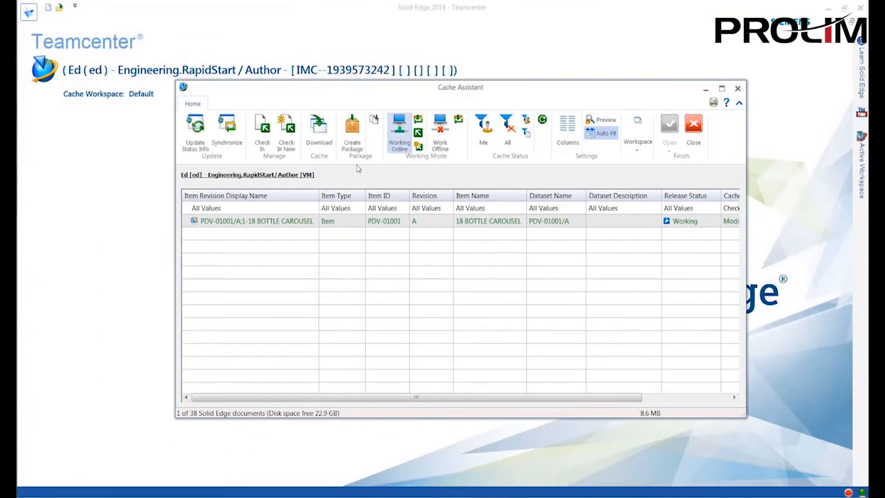
left_click(285, 223)
left_click(263, 152)
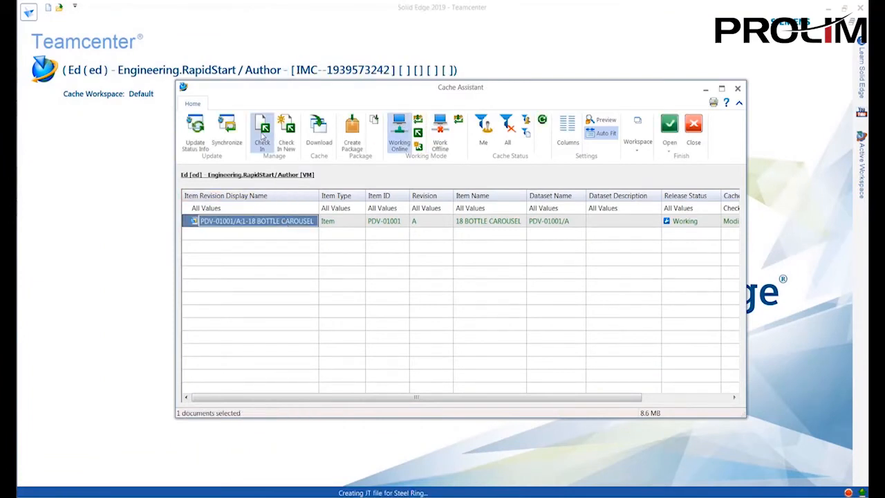
Step: Assign an item ID and revision to the Steel Ring part and carry out the upload with its assembly
left_click(440, 265)
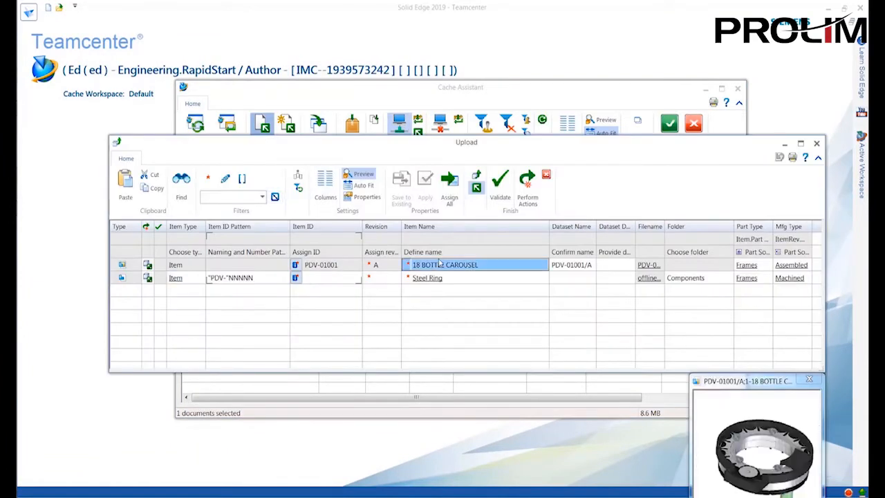
left_click(442, 277)
left_click(449, 179)
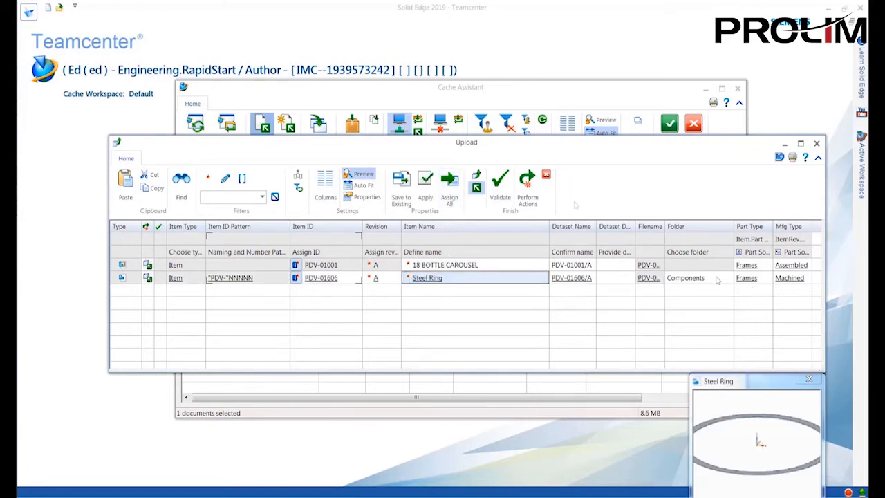
left_click(527, 181)
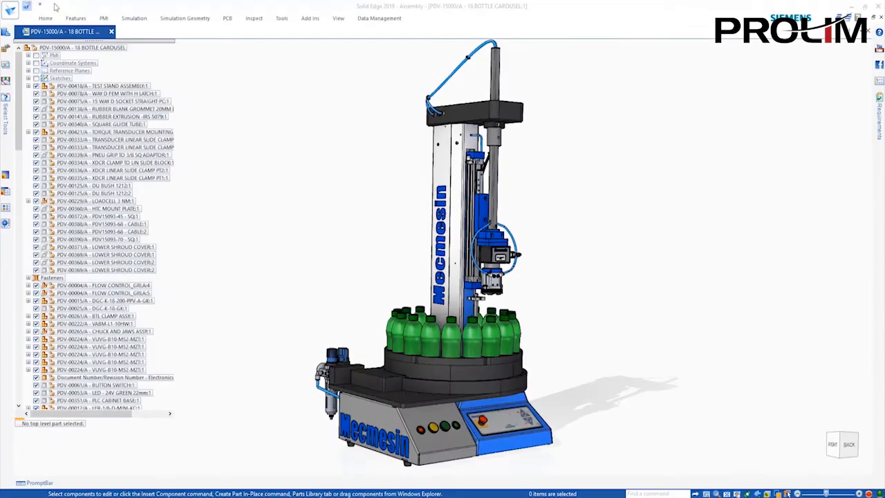
Step: Open the Solid Edge Portal in the web browser through the assembly's sharing options
left_click(9, 10)
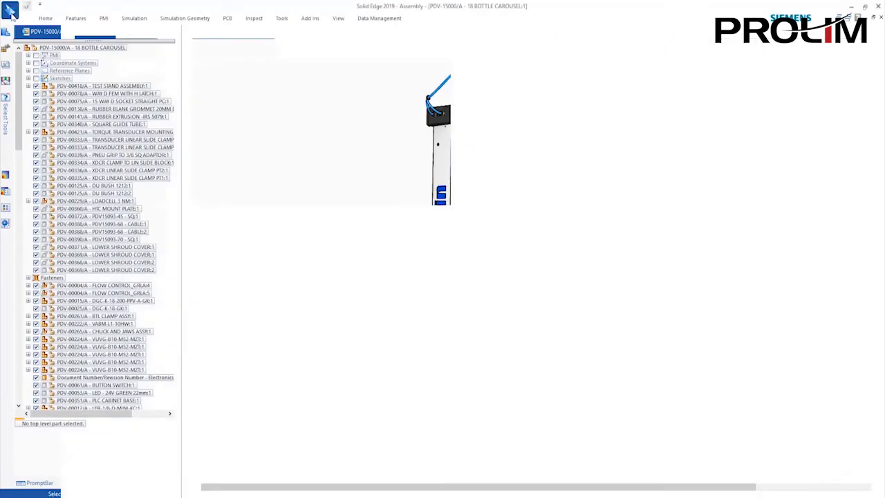
left_click(14, 182)
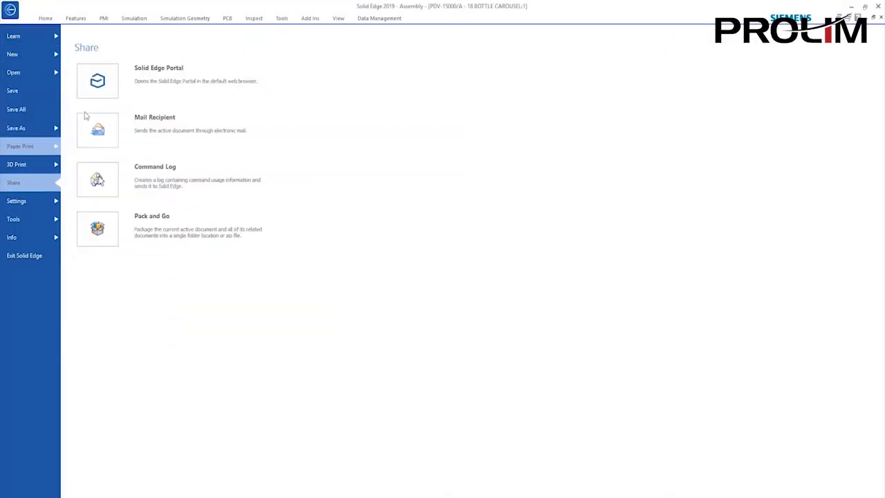
left_click(97, 79)
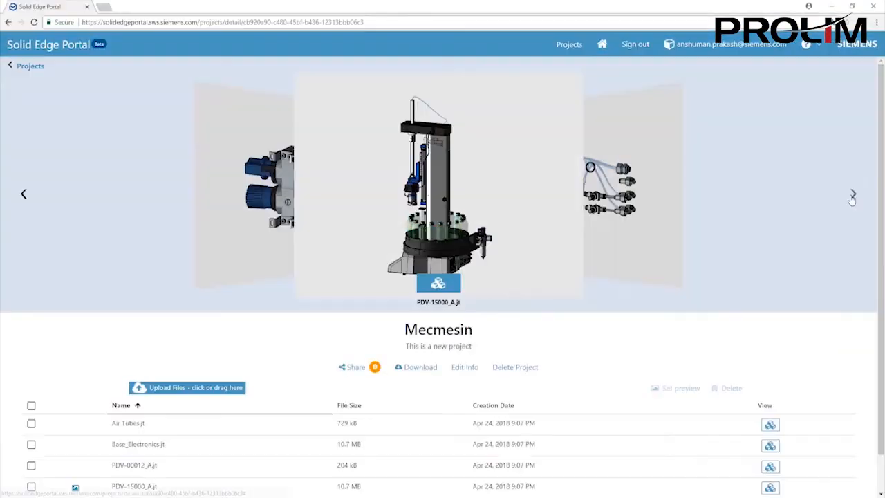
Step: Browse the Mecmesin project's model previews, open PDV-00012_A.jt in the 3D viewer and inspect it from several angles
left_click(852, 196)
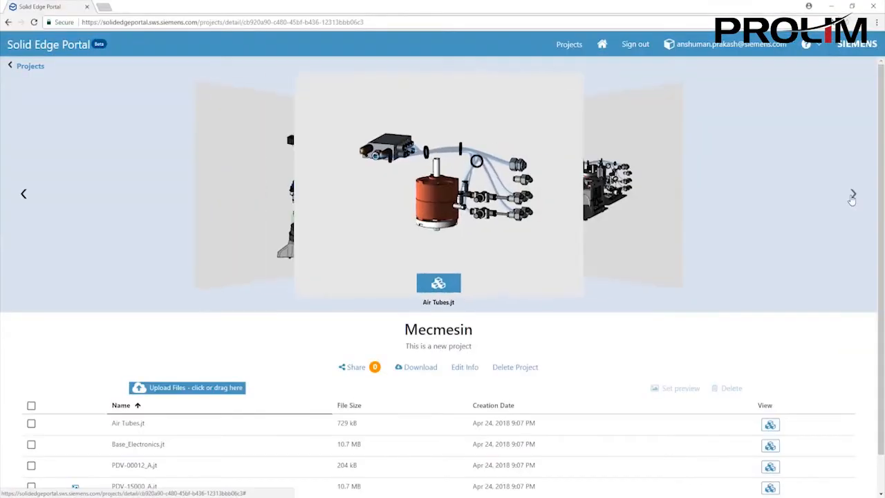
left_click(852, 196)
left_click(852, 195)
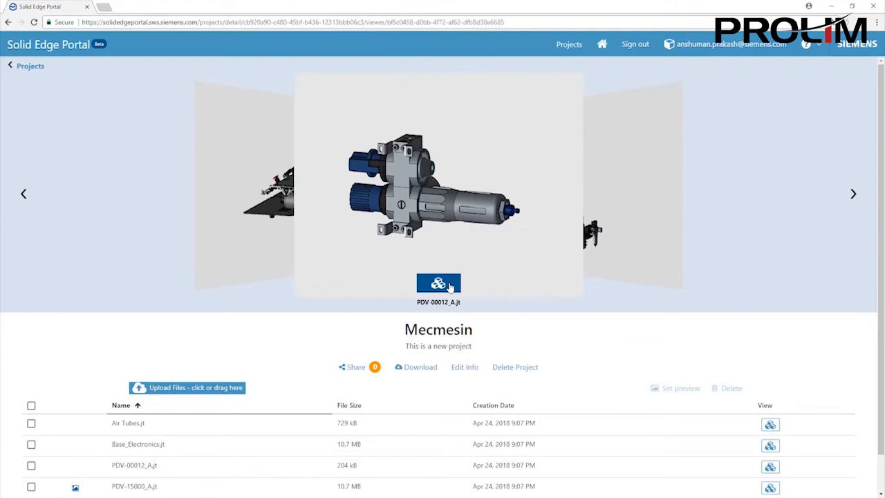
left_click(448, 289)
left_click_drag(465, 276, 394, 428)
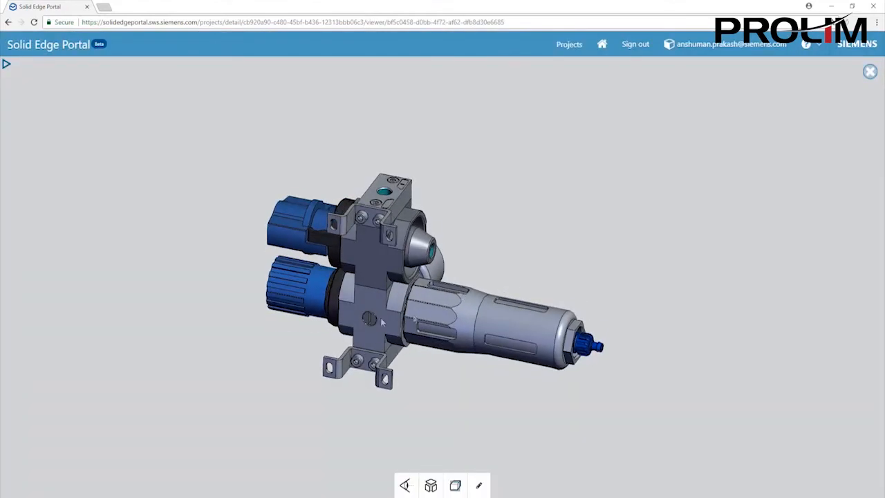
left_click_drag(456, 434, 455, 394)
scroll(470, 390, "down", 4)
Step: Section the PDV-00012_A.jt model with cutting planes along different axes, then clear the planes
mouse_move(440, 477)
mouse_move(432, 462)
left_mouse_down()
mouse_move(432, 453)
mouse_move(431, 467)
left_mouse_up()
left_click(428, 486)
left_click(454, 485)
left_click(454, 433)
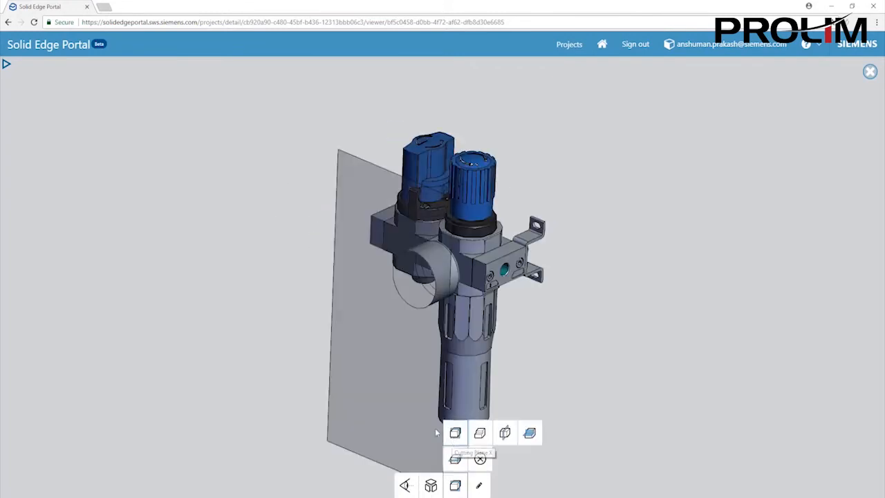
left_click(504, 433)
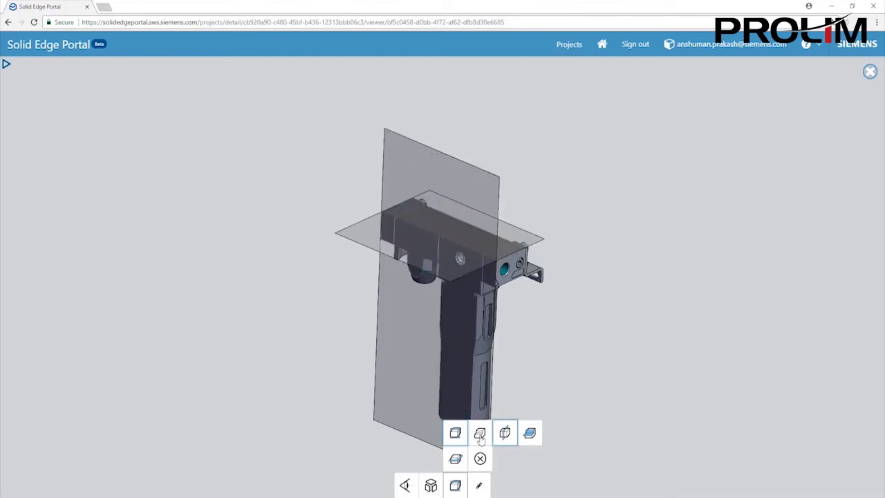
left_click(529, 433)
left_click(530, 436)
left_click(479, 458)
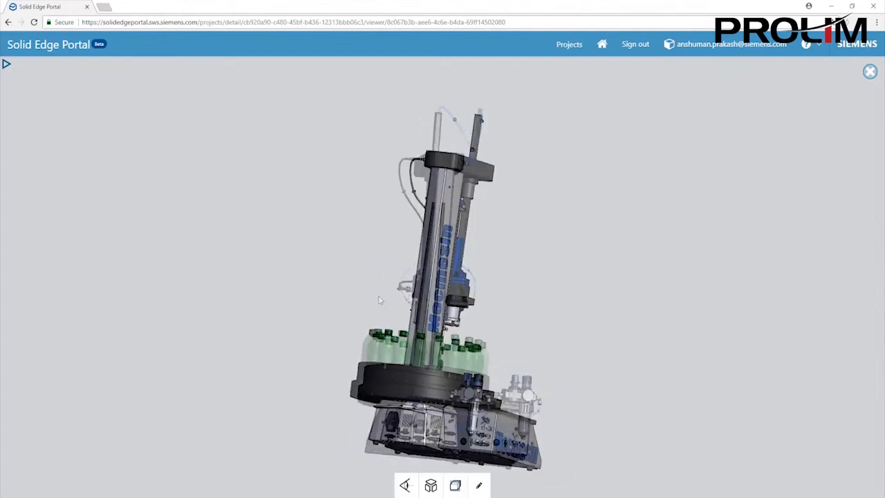
Step: Mark the blue tube beside the air filter with a rectangle and add the note "Please change the color of the pre-formed tube."
middle_click_drag(378, 296, 373, 258)
scroll(355, 386, "up", 5)
scroll(357, 390, "up", 2)
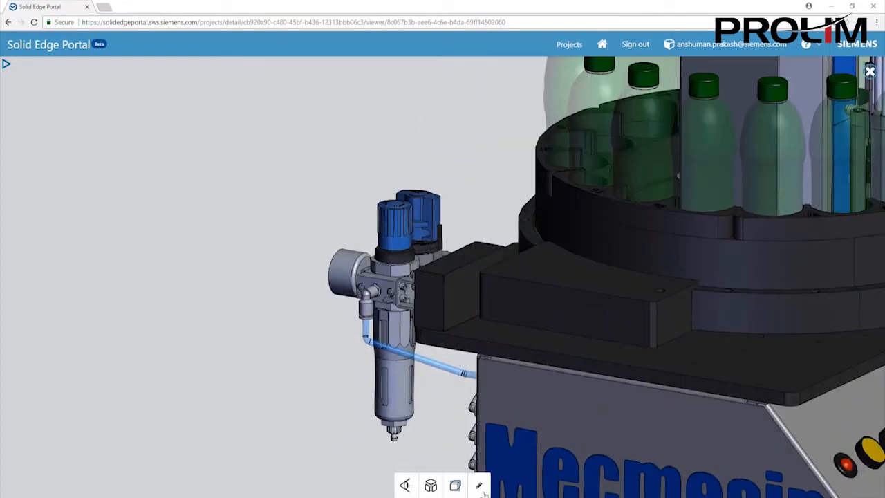
left_click(478, 485)
left_click_drag(418, 374, 487, 392)
left_click(203, 336)
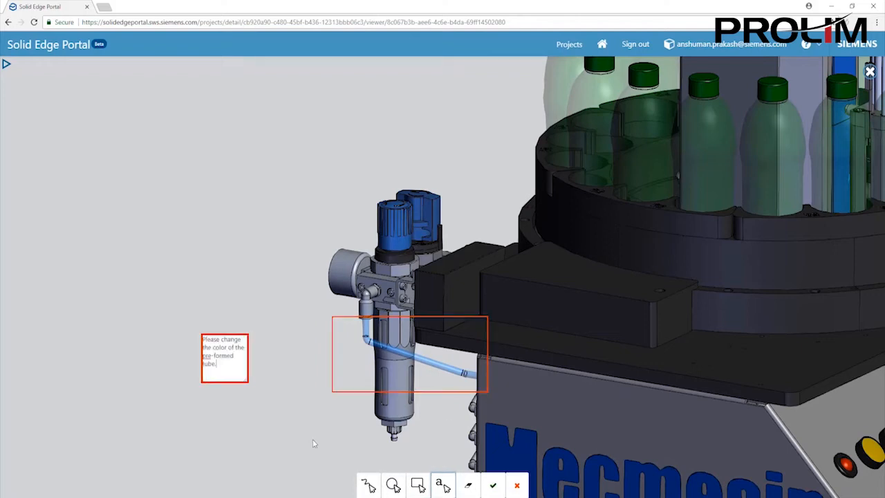
Step: Save the markup under the name Markup_01
left_click(490, 486)
type("Marku")
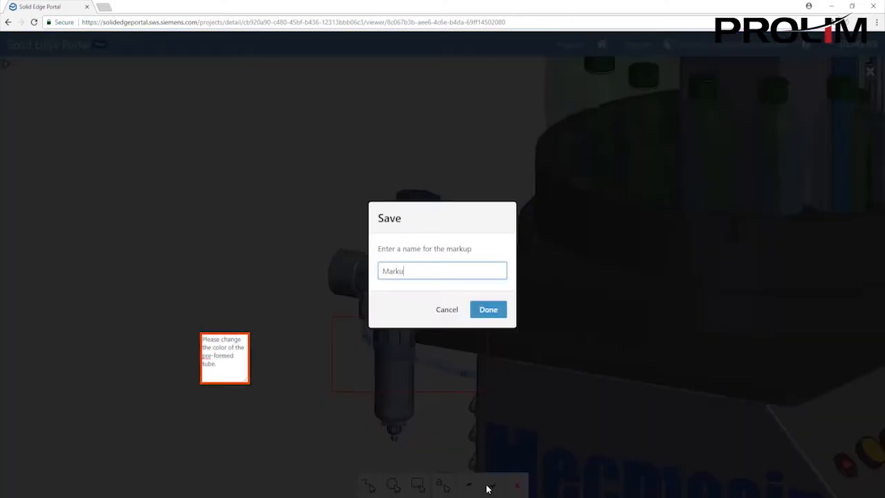
type("p_01")
left_click(488, 310)
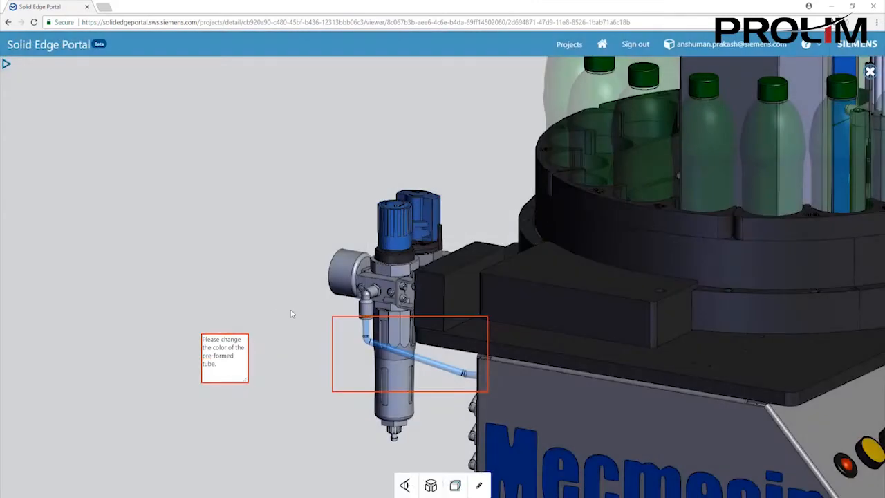
Step: Show the bottle tester assembly from the top and recall the saved markup view
left_click(404, 485)
left_click(407, 463)
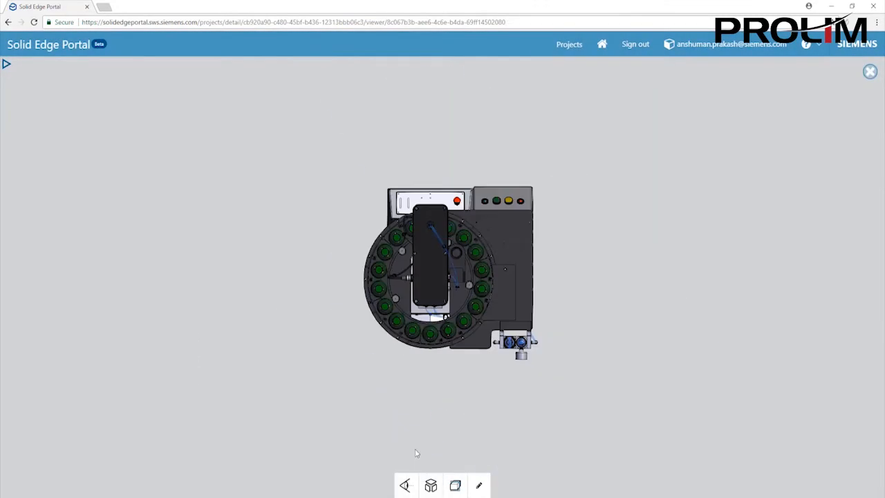
left_click(6, 65)
left_click(41, 101)
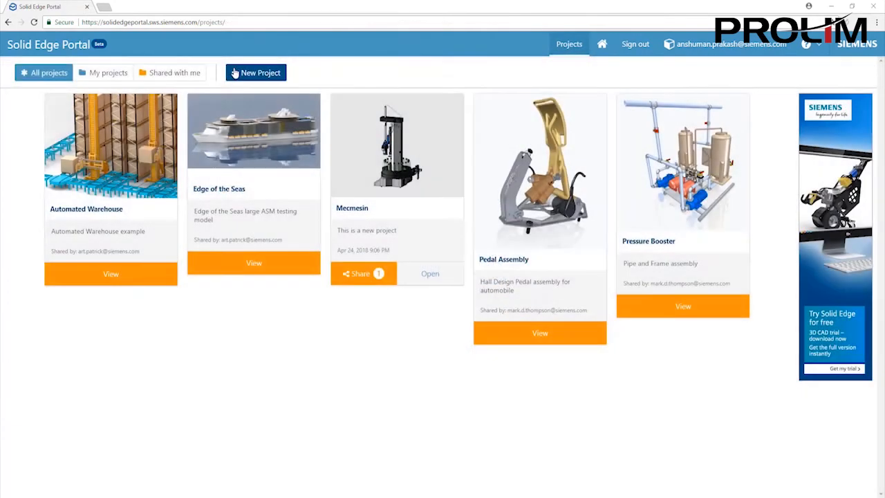
Step: Create a portal project named Multi-CAD with the description "This project contains multi-CAD data"
left_click(235, 73)
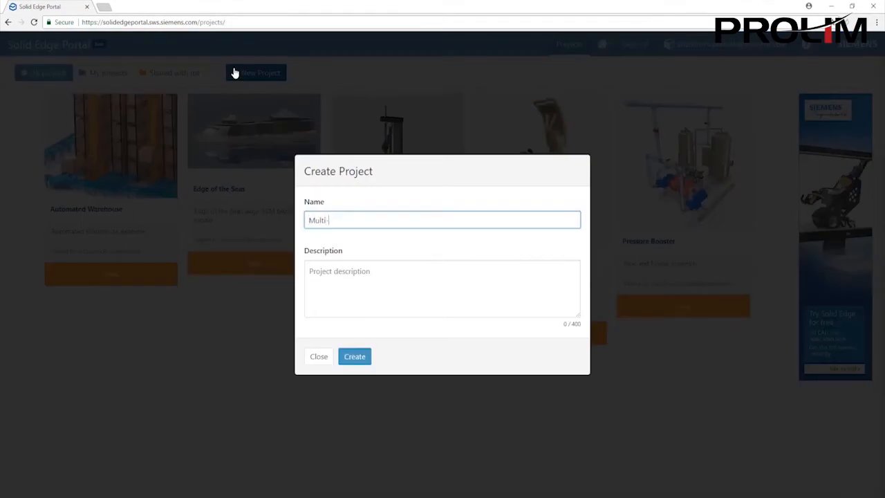
key("Tab")
type("Th")
left_click(353, 357)
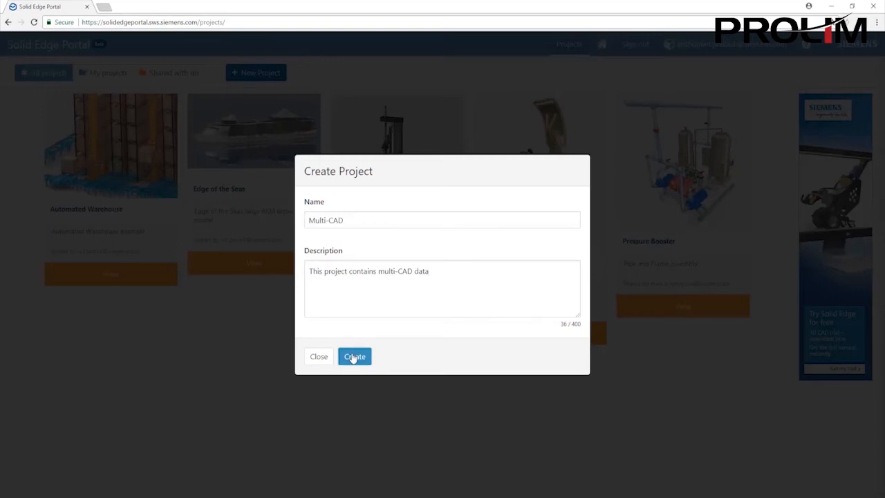
Step: Upload all files from the _MultiCAD folder to the Multi-CAD project
left_click(137, 496)
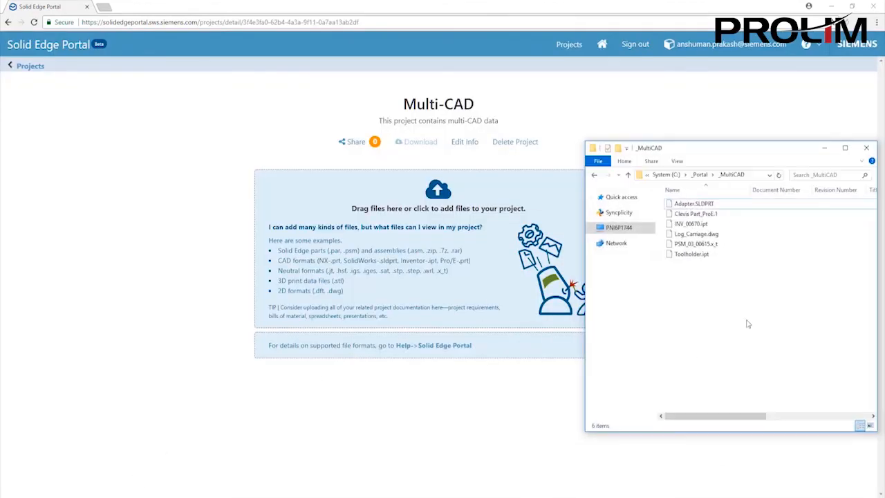
key("ctrl+a")
left_click_drag(712, 254, 517, 274)
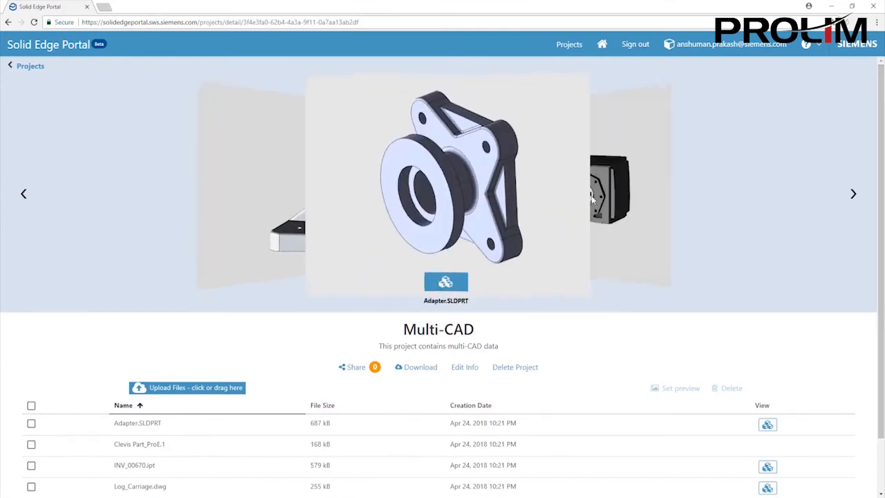
Step: Open Adapter.SLDPRT in the 3D viewer, examine it with cutting planes and clear them
left_click(430, 285)
left_click(443, 486)
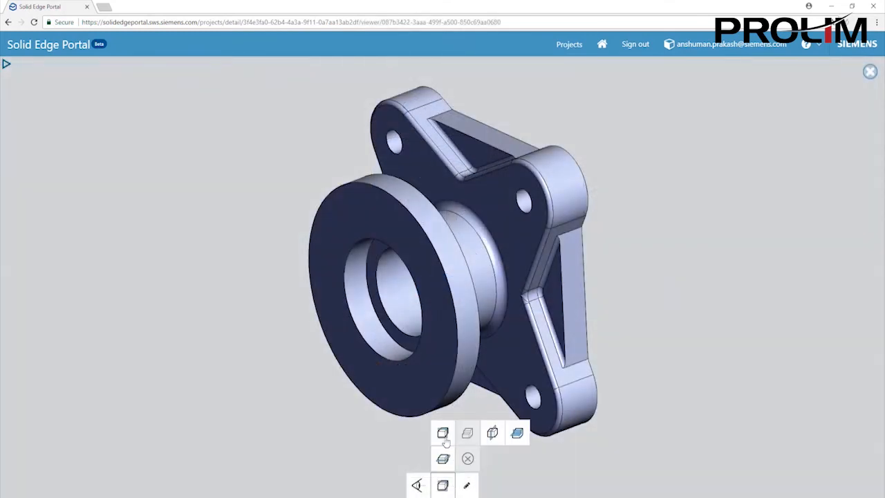
left_click_drag(543, 449, 492, 416)
left_click(520, 440)
left_click(499, 438)
left_click(470, 458)
left_click(441, 485)
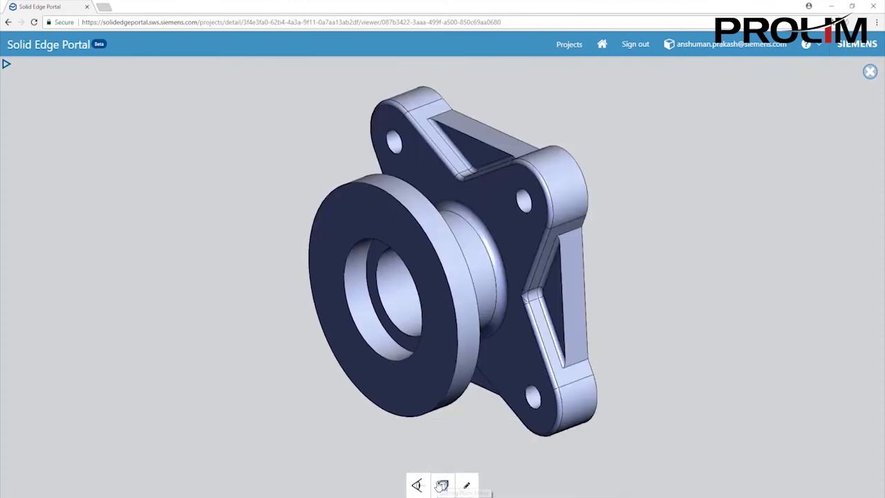
Step: Share the Multi-CAD project with a recipient by e-mail and choose the access level
left_click(568, 45)
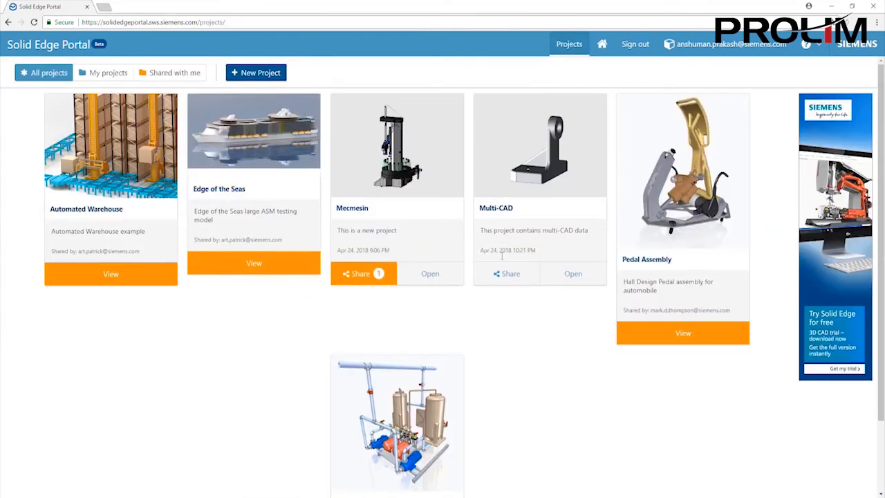
left_click(521, 284)
left_click(450, 115)
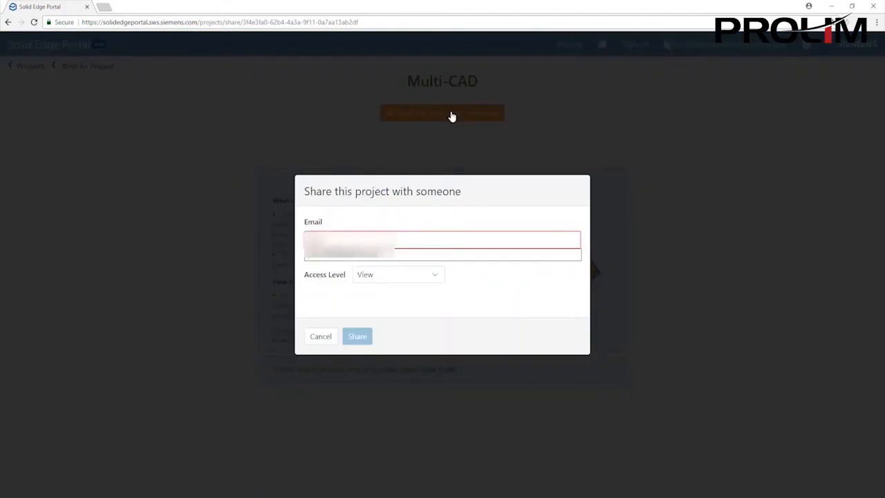
left_click(438, 278)
left_click(436, 300)
left_click(357, 337)
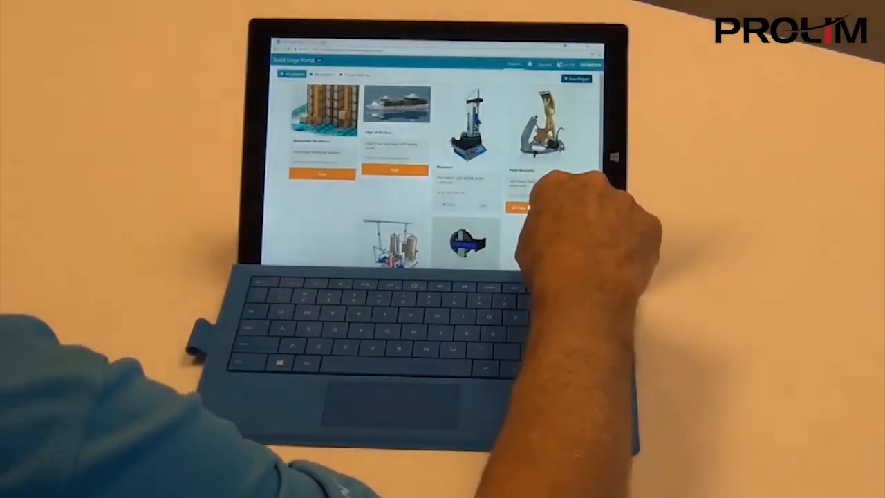
left_click(485, 128)
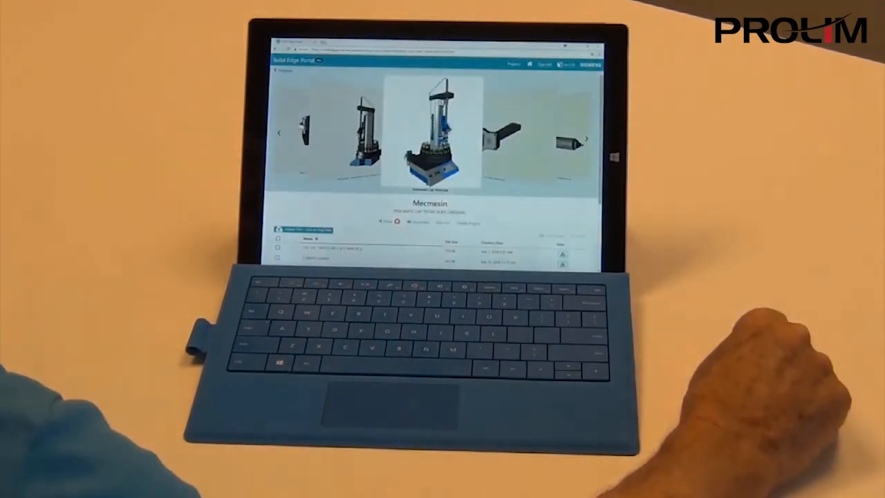
left_click_drag(530, 140, 435, 135)
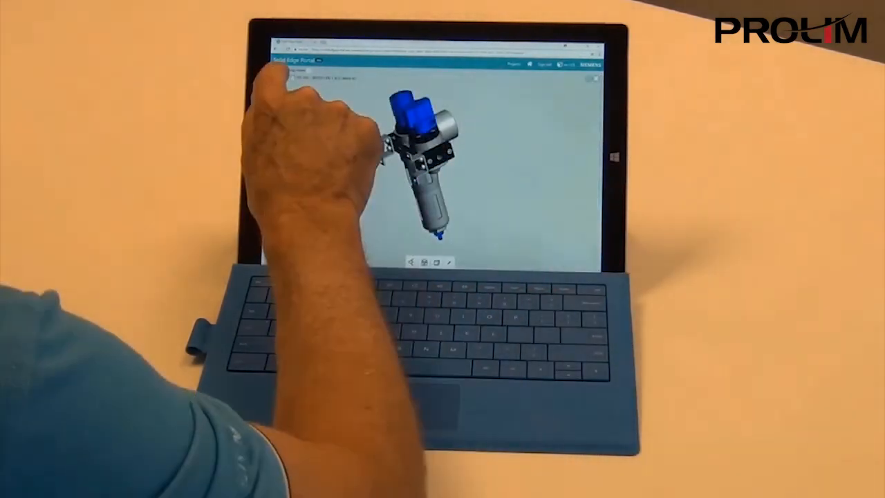
left_click(278, 71)
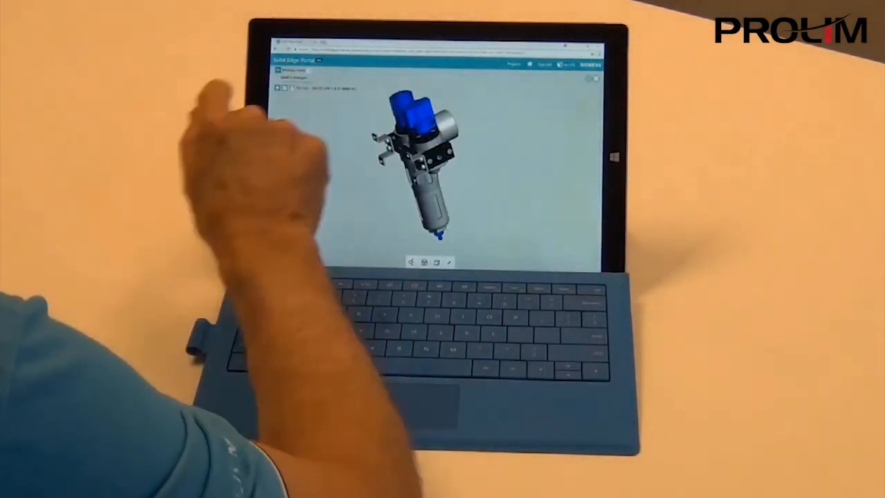